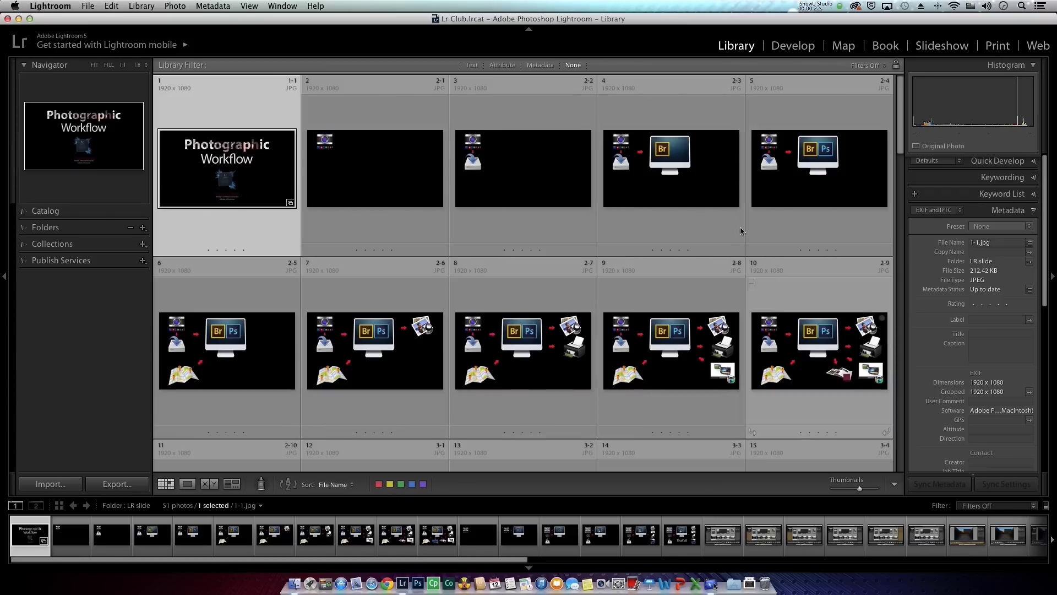
# Scroll up and down through the workflow slide thumbnail grid
pyautogui.scroll(-1, 741, 330)
pyautogui.scroll(-10, 741, 329)
pyautogui.scroll(5, 742, 329)
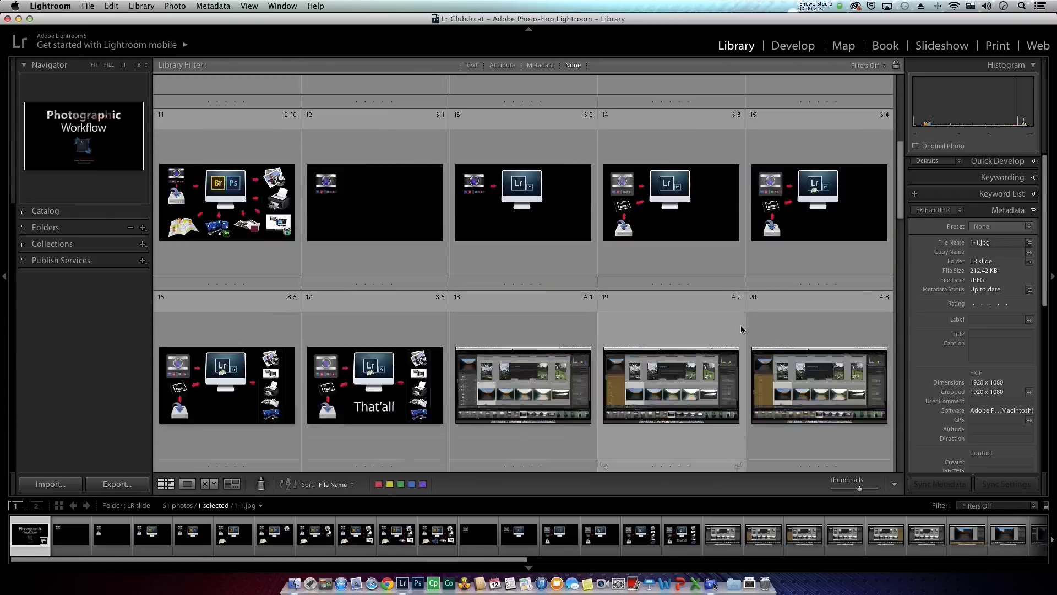
pyautogui.scroll(6, 741, 330)
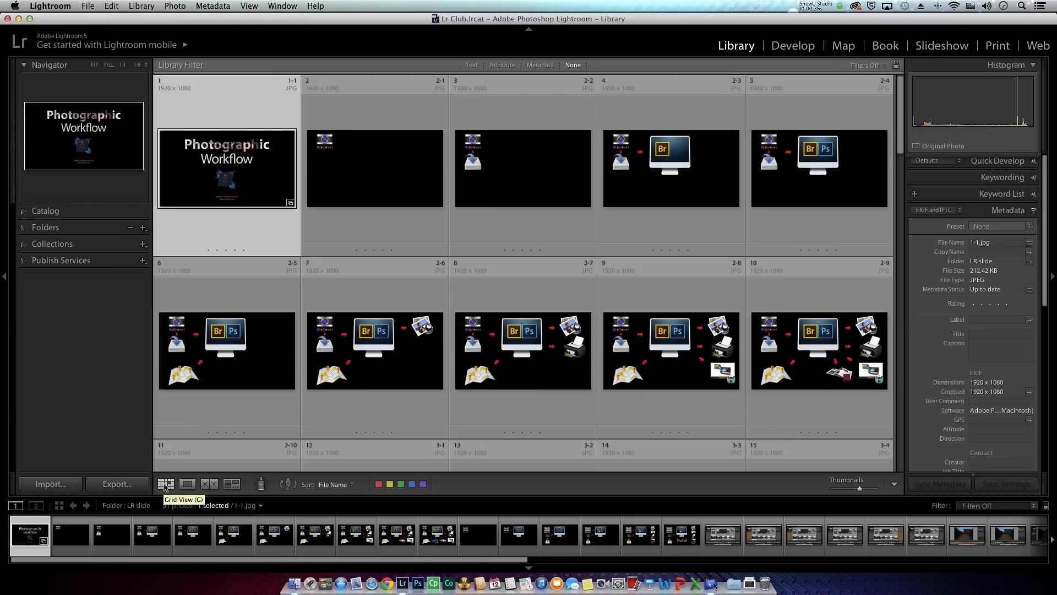
pyautogui.moveTo(522, 346)
pyautogui.scroll(-10, 533, 337)
pyautogui.scroll(8, 533, 337)
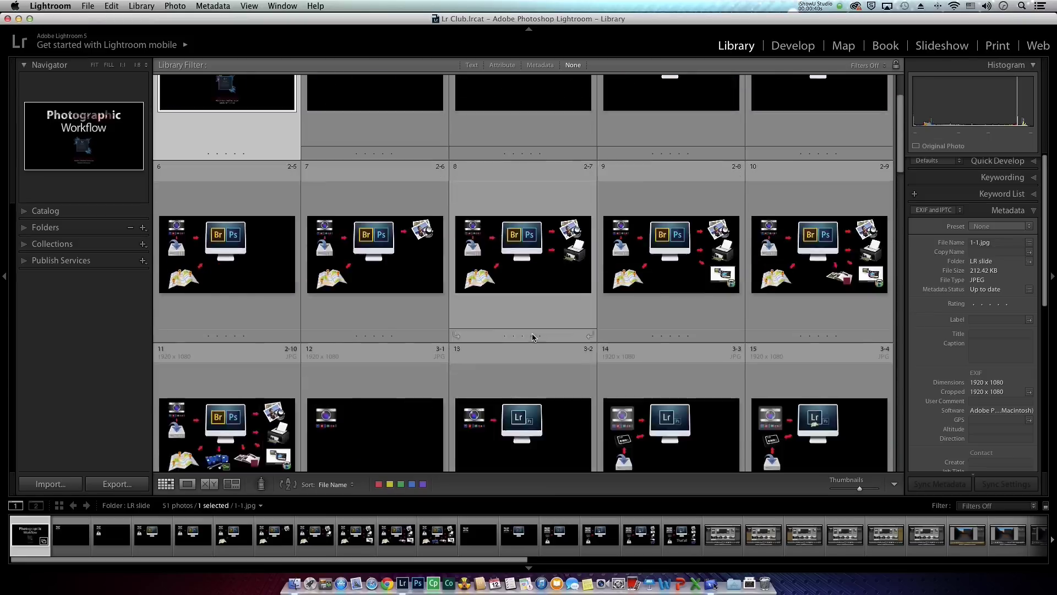
pyautogui.scroll(2, 533, 337)
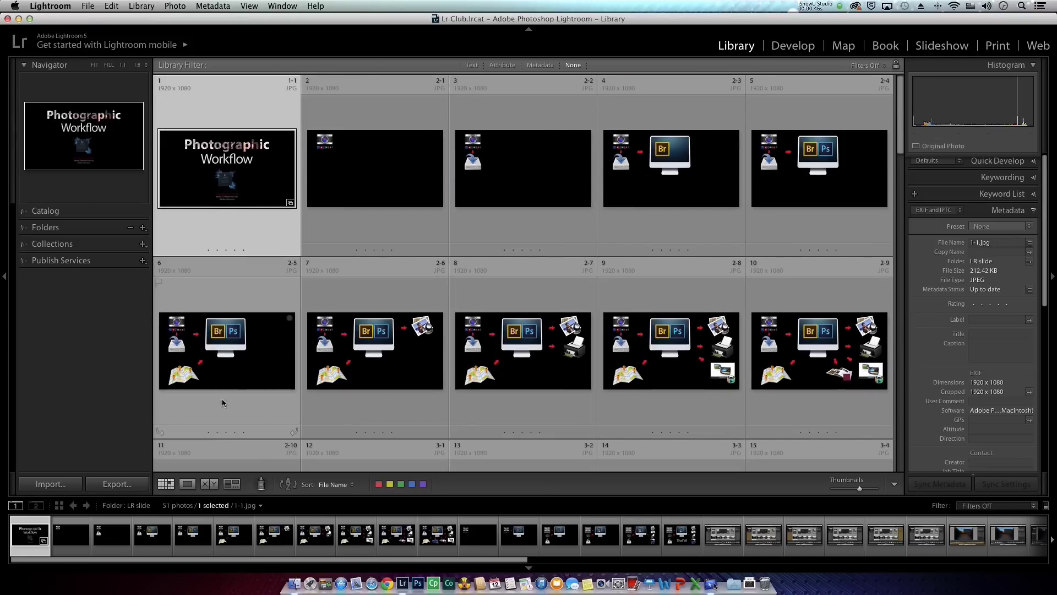
# View slide 1-1.jpg at full size, returning to the thumbnail grid each time
pyautogui.click(187, 484)
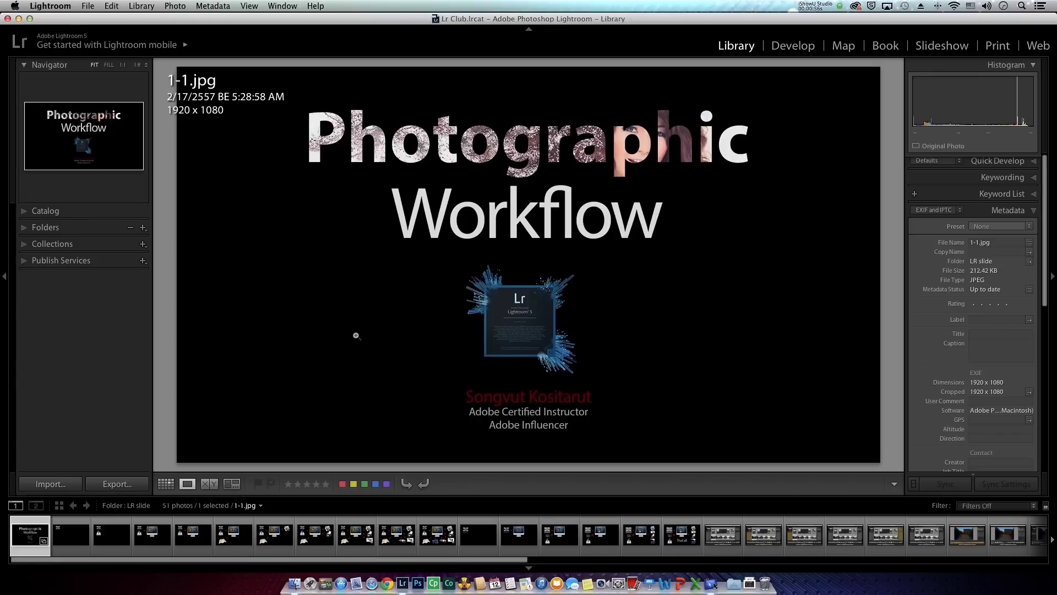
pyautogui.click(165, 487)
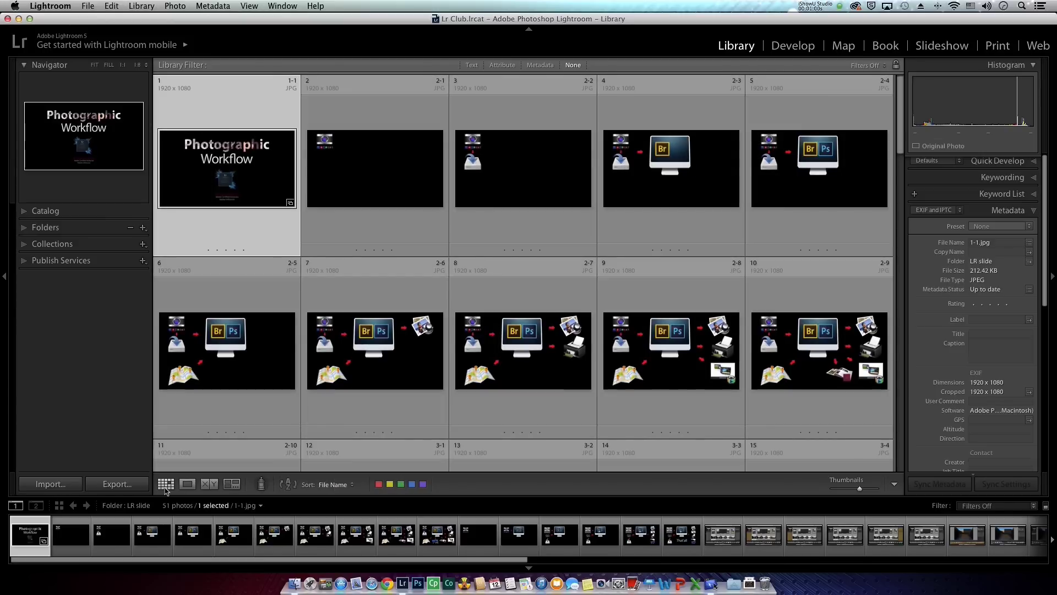
pyautogui.moveTo(227, 165)
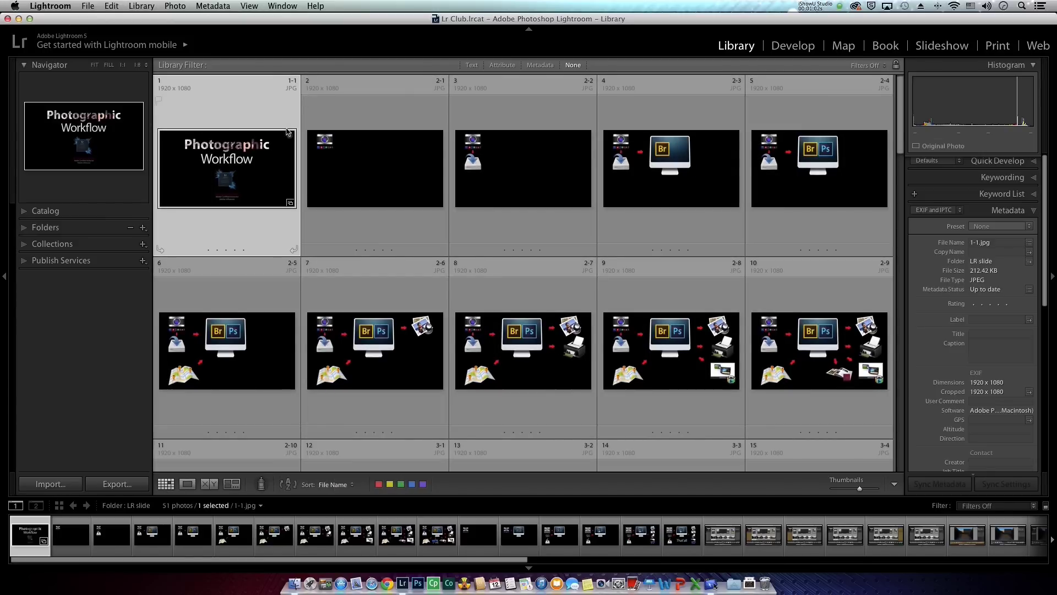
pyautogui.doubleClick(286, 132)
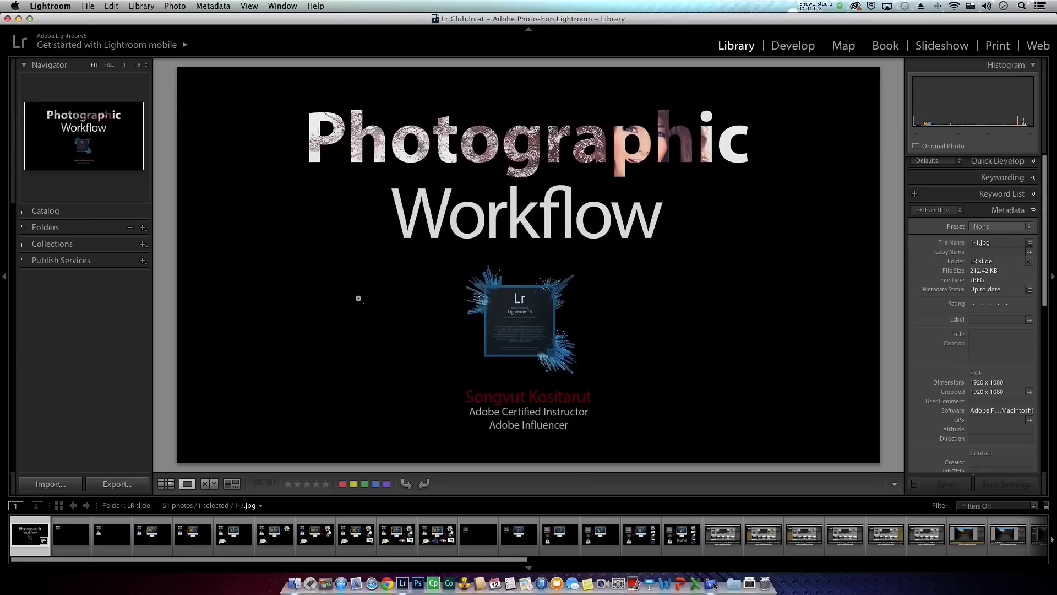
pyautogui.doubleClick(358, 303)
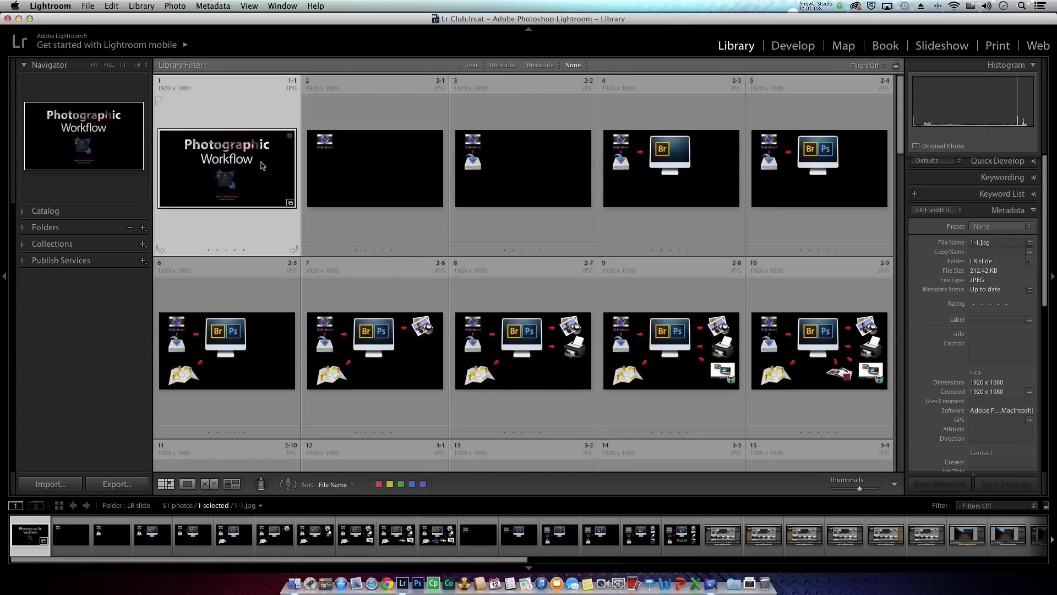
pyautogui.doubleClick(235, 176)
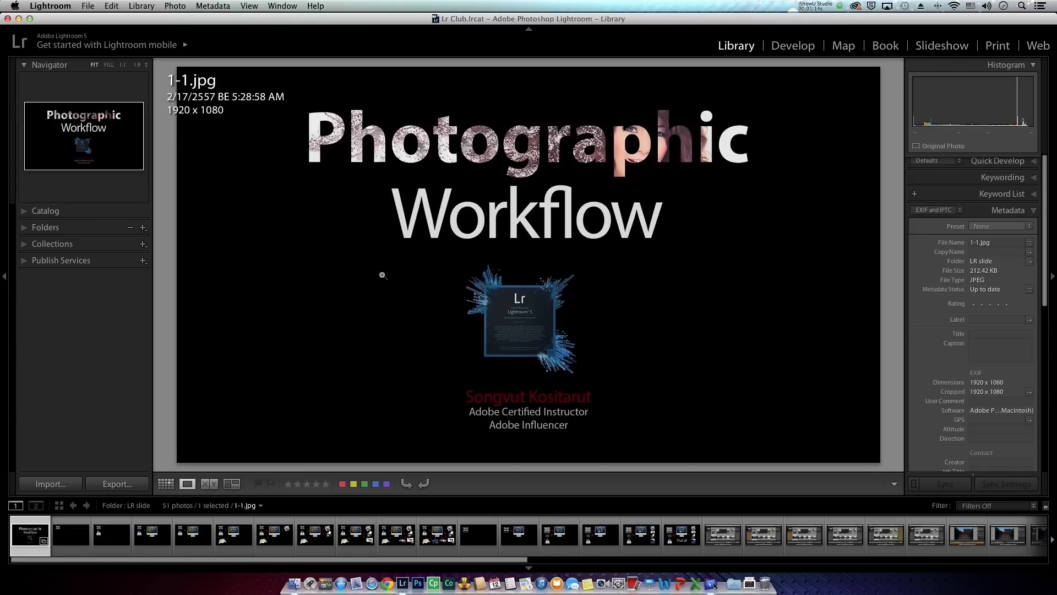
pyautogui.doubleClick(585, 288)
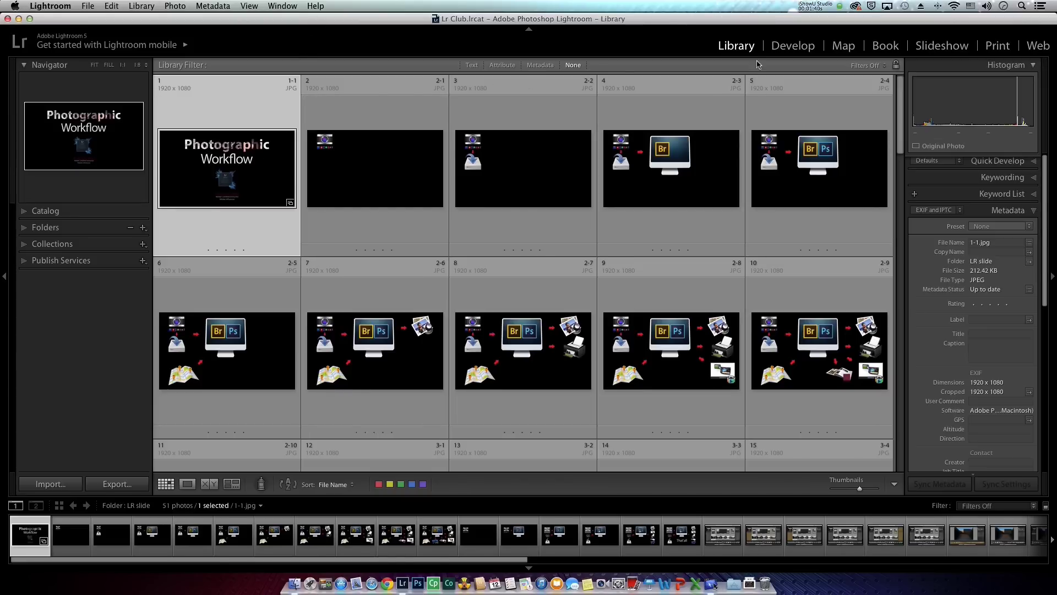
# Start Help > Library Module Tips and advance to tip 2 on importing photos
pyautogui.click(316, 6)
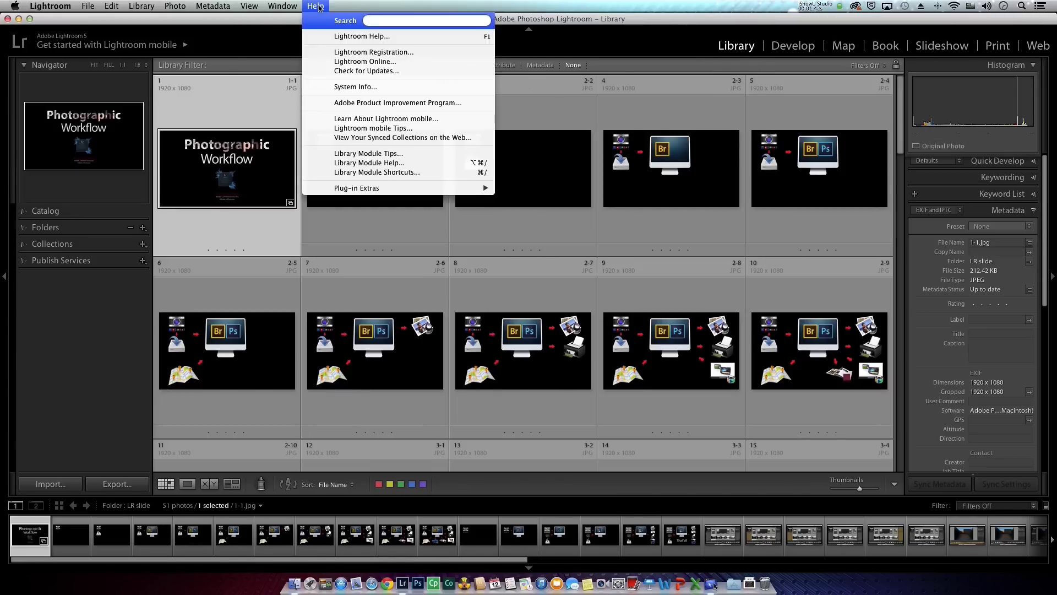
pyautogui.click(370, 155)
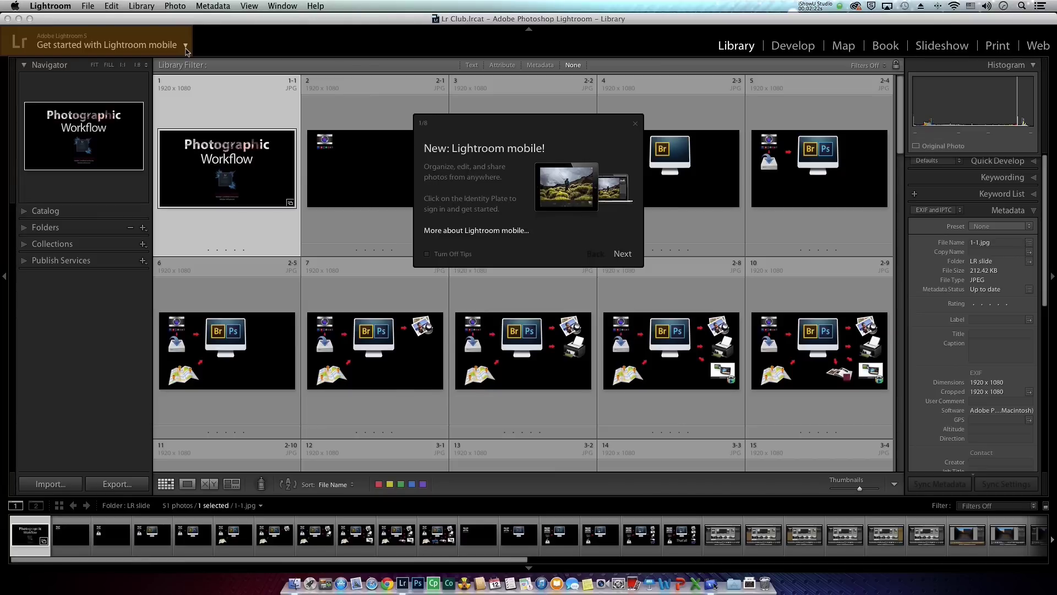
pyautogui.click(623, 255)
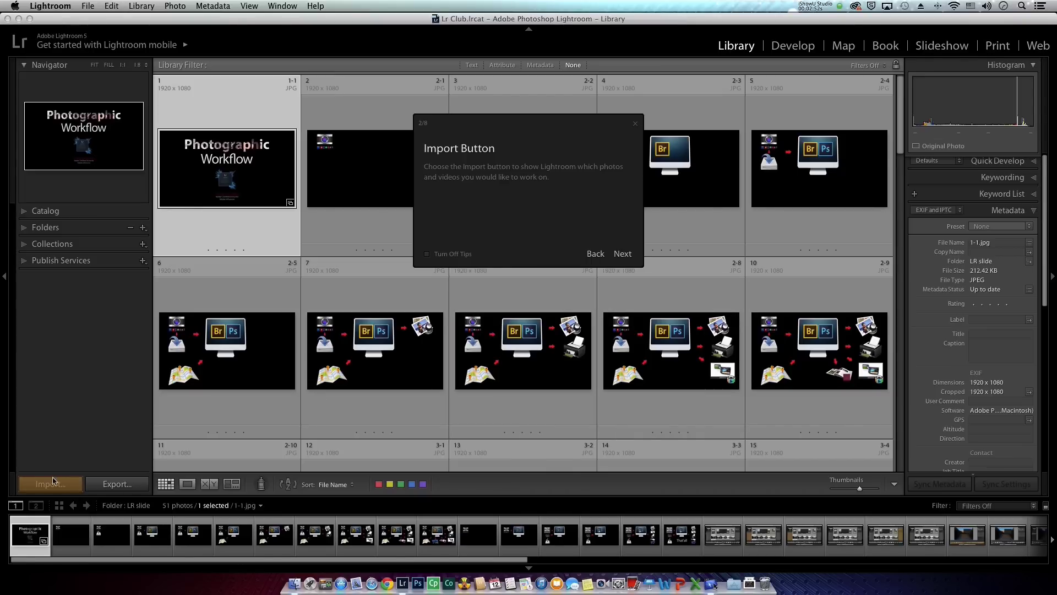
# Advance the Library tips to tip 3 of 8, the Folders Panel
pyautogui.click(621, 255)
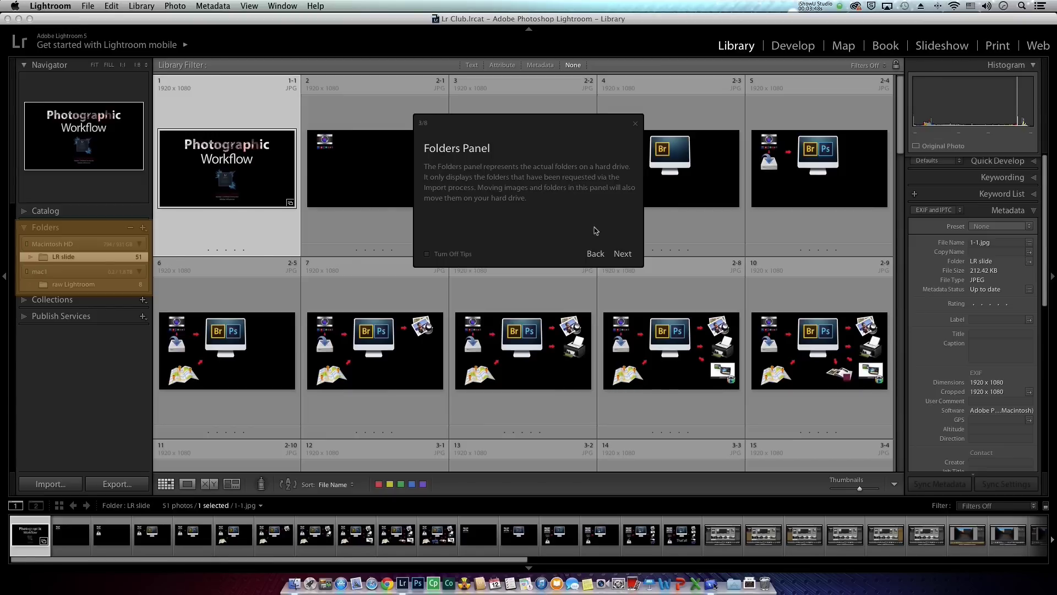
# Step through tip 4 (Collections Panel) to tip 5, the Filter Bar
pyautogui.click(623, 254)
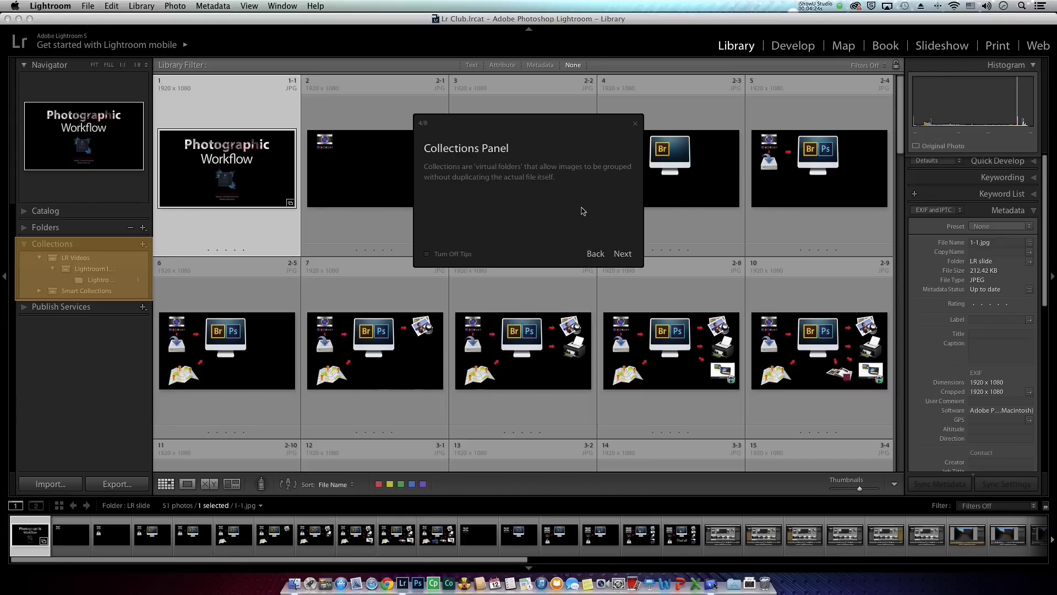
pyautogui.click(621, 254)
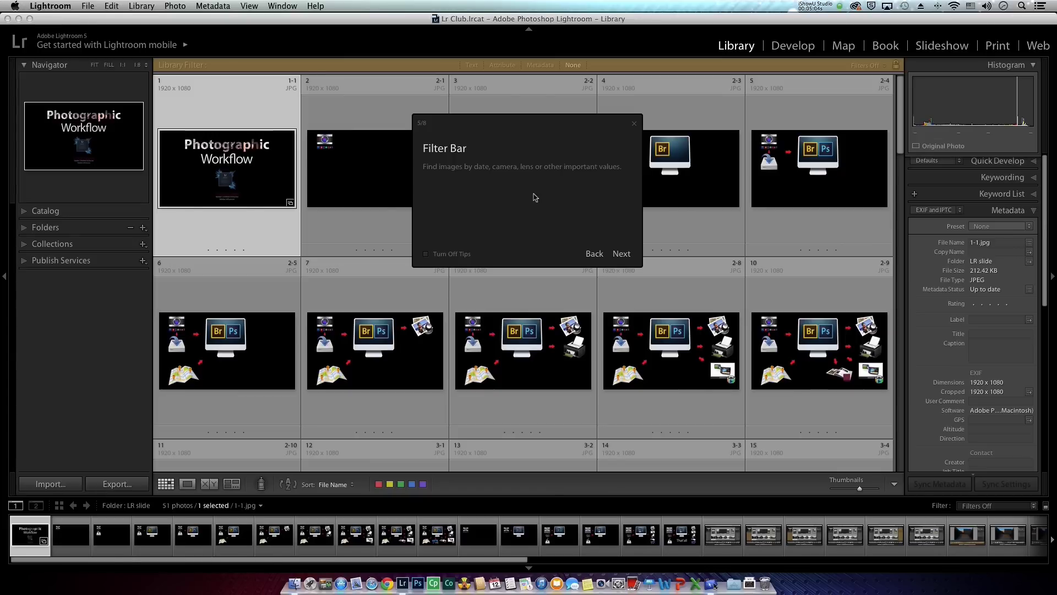
# Advance past the Filter Bar tip to the next Library tip
pyautogui.click(622, 257)
# Step through tip 7 (Right Panel) to tip 8 of 8, the Module Picker
pyautogui.click(622, 255)
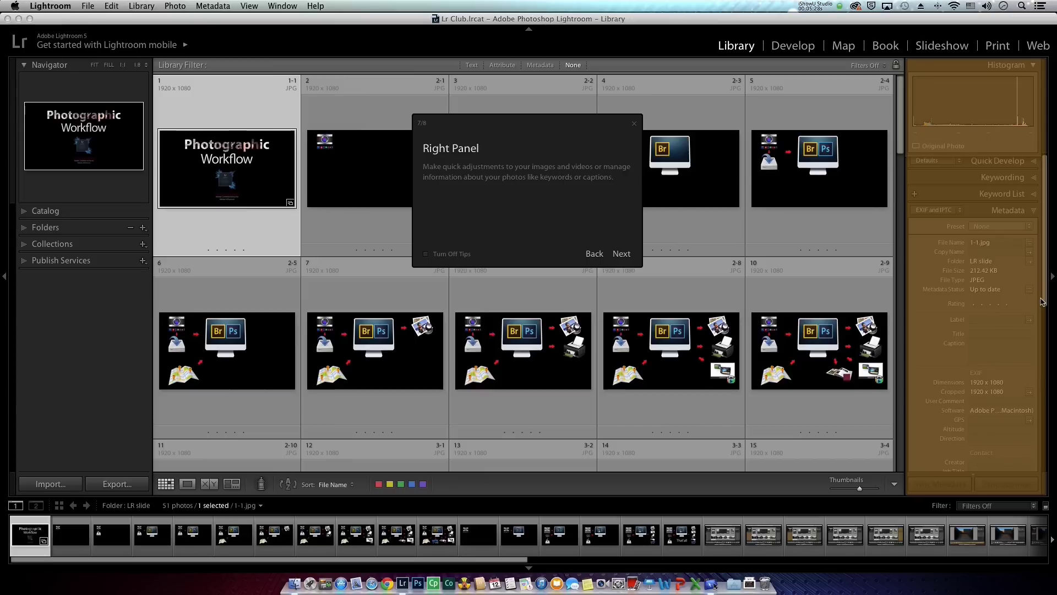
pyautogui.moveTo(790, 282)
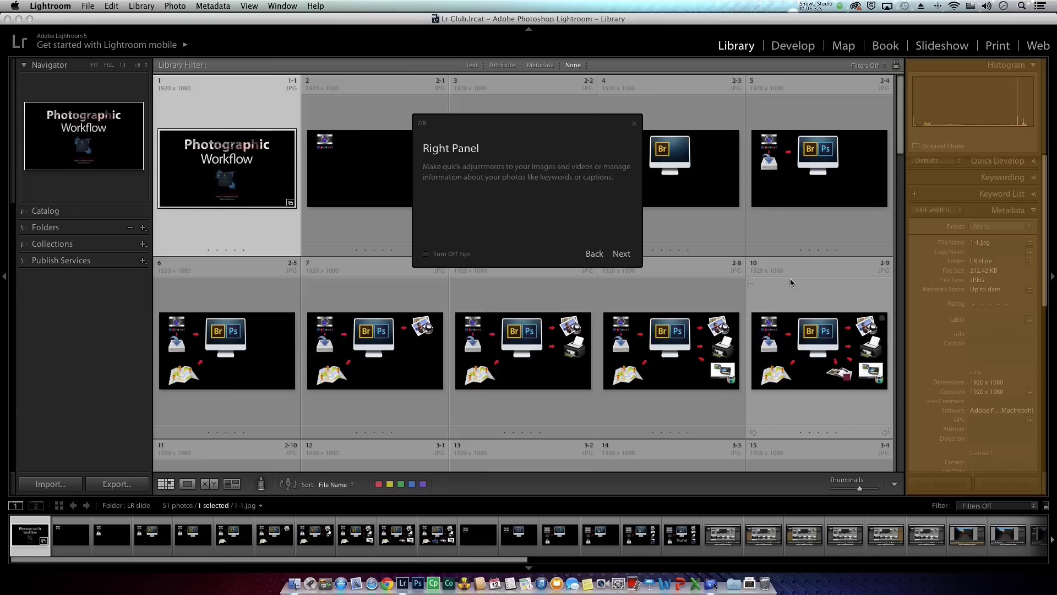
pyautogui.click(622, 253)
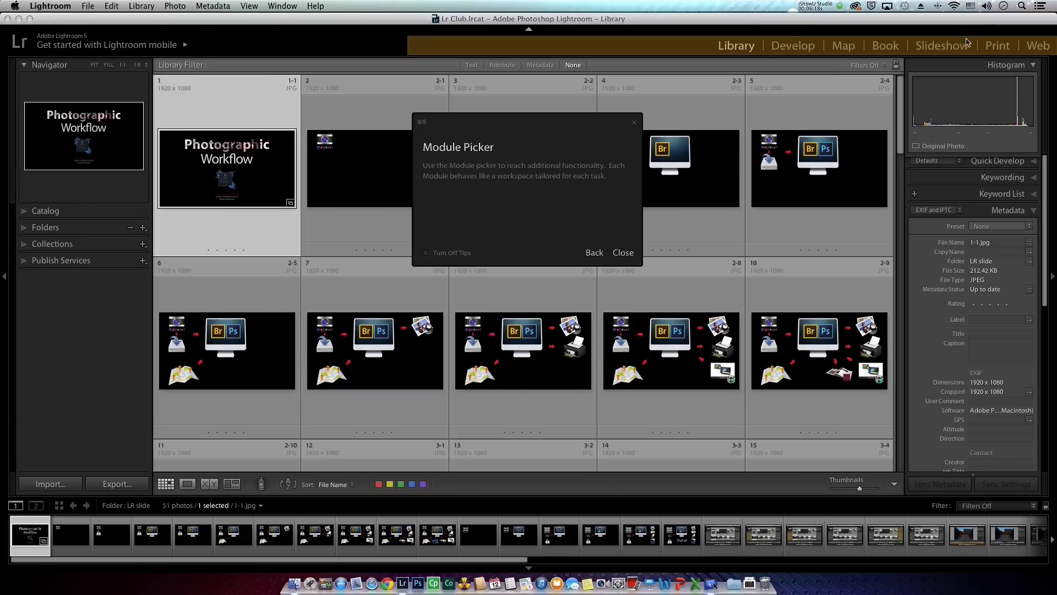
# Close the Library Module Tips to reveal the full slide grid
pyautogui.click(623, 254)
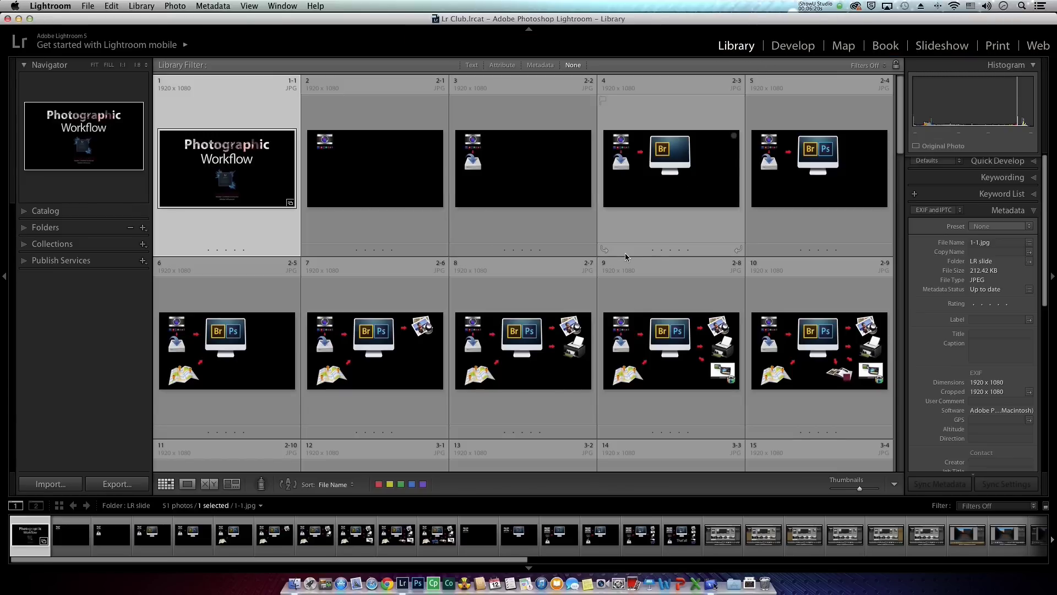